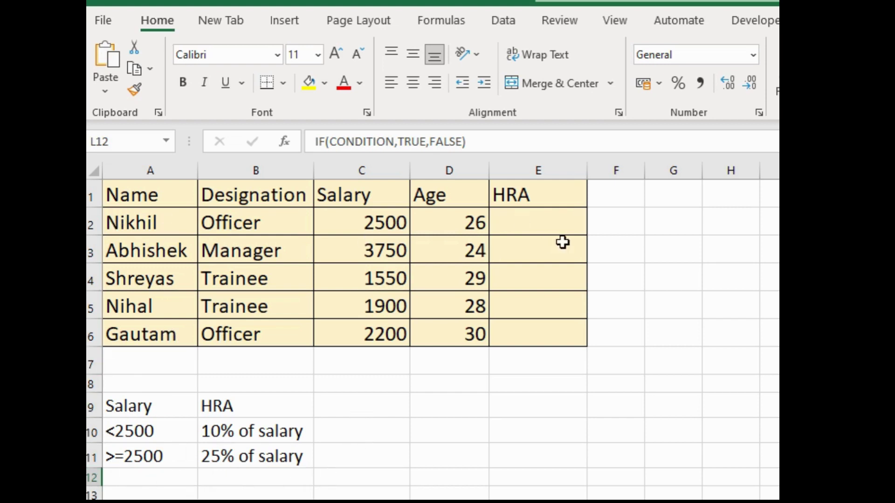
Enter the syntax note IF(CONDITION,TRUE,FALSE) as plain text in cell D10.
click(536, 223)
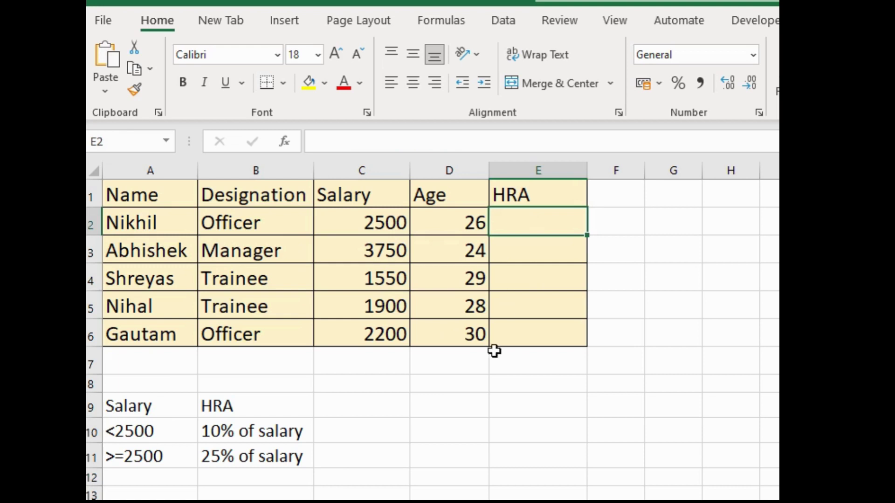
click(442, 421)
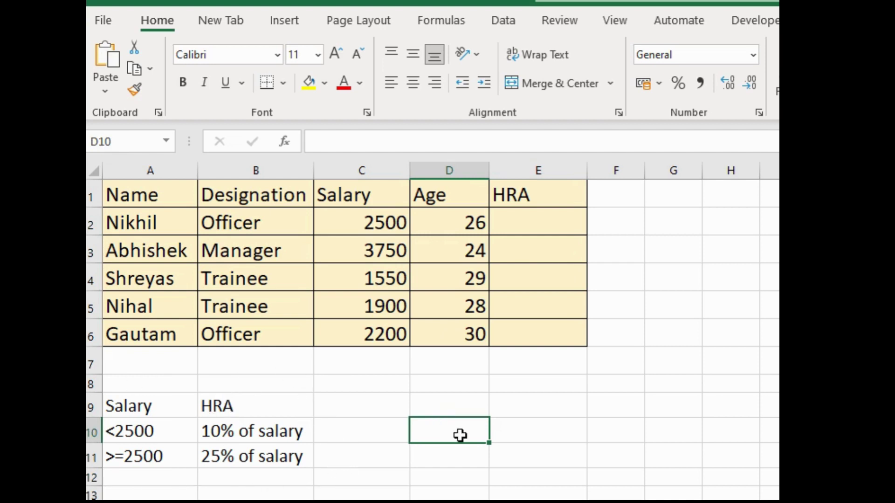
text(IF(CONDITION,TRUE,FALSE))
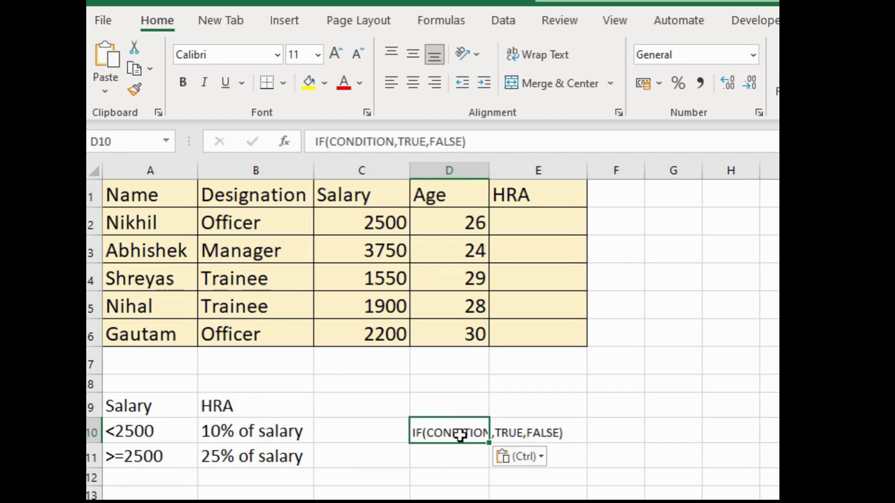
click(619, 448)
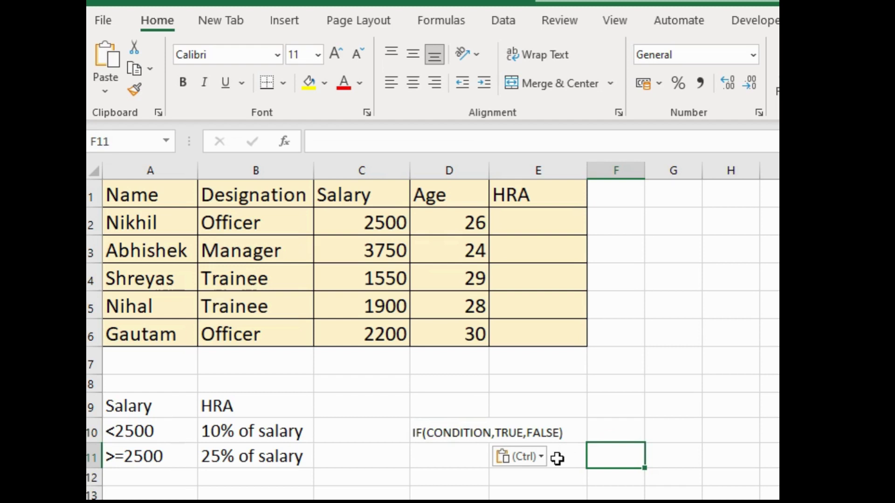
Start an IF formula in cell E2 with the logical test C2<2500.
click(535, 226)
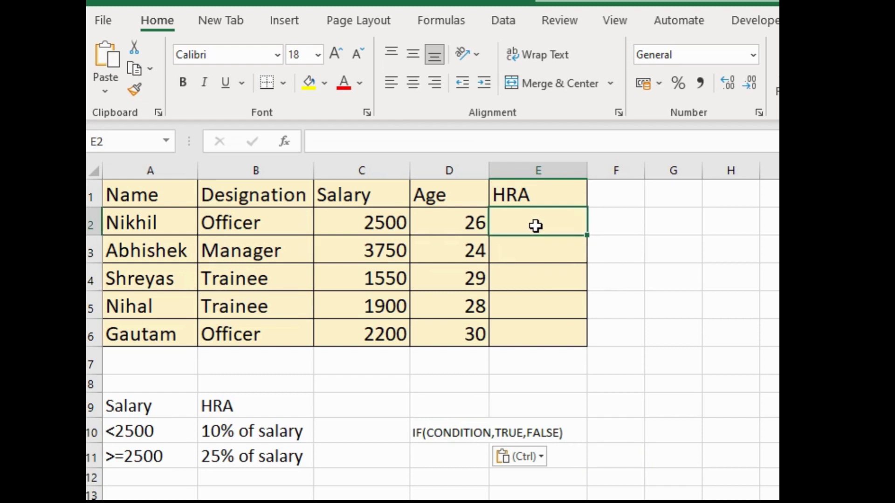
double_click(531, 227)
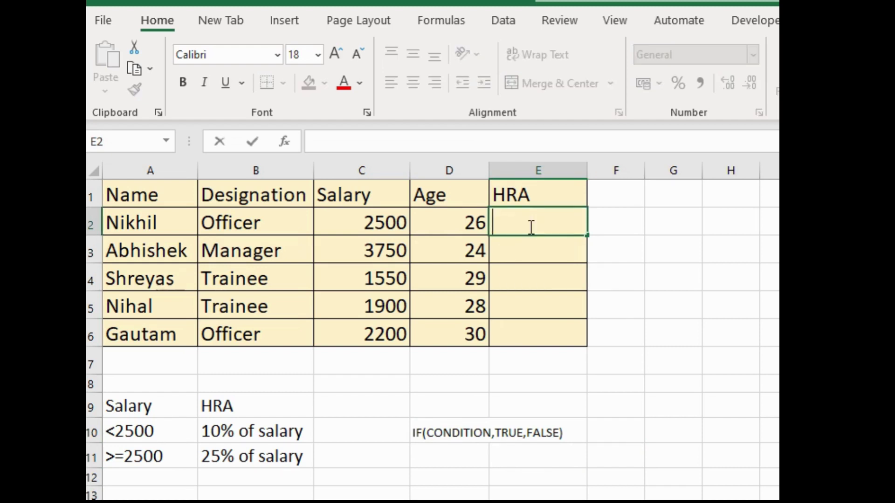
text(=)
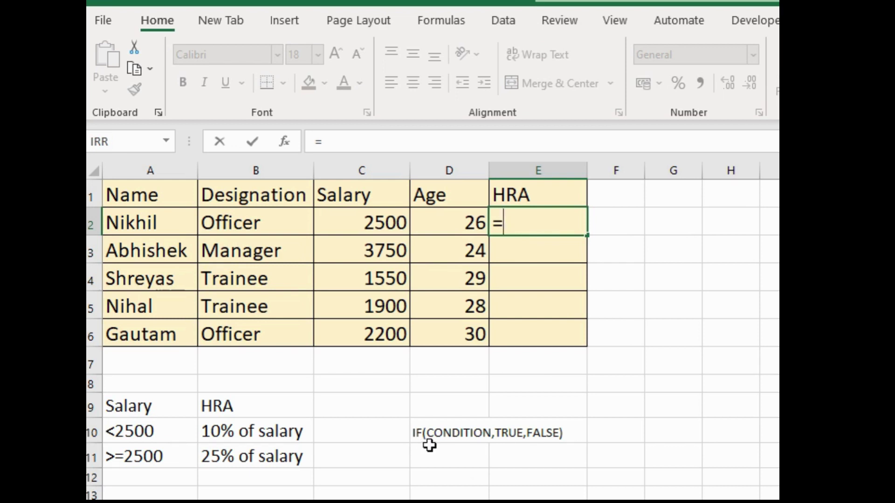
text(IF()
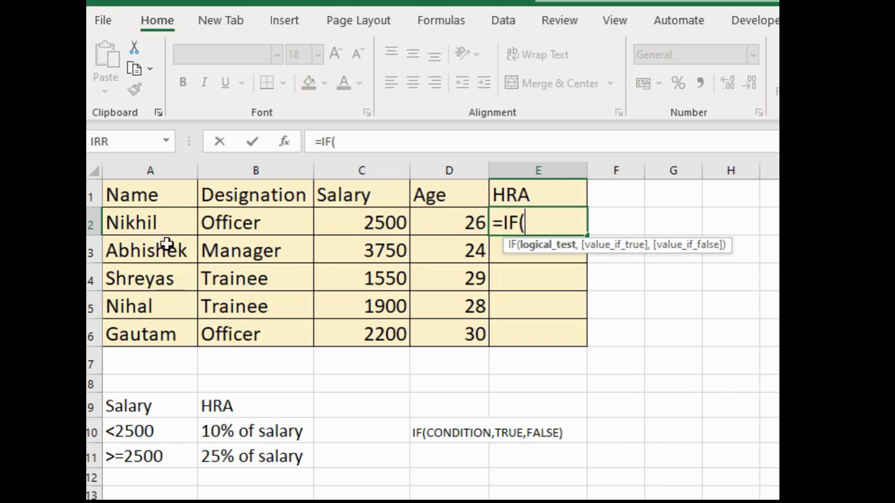
click(364, 226)
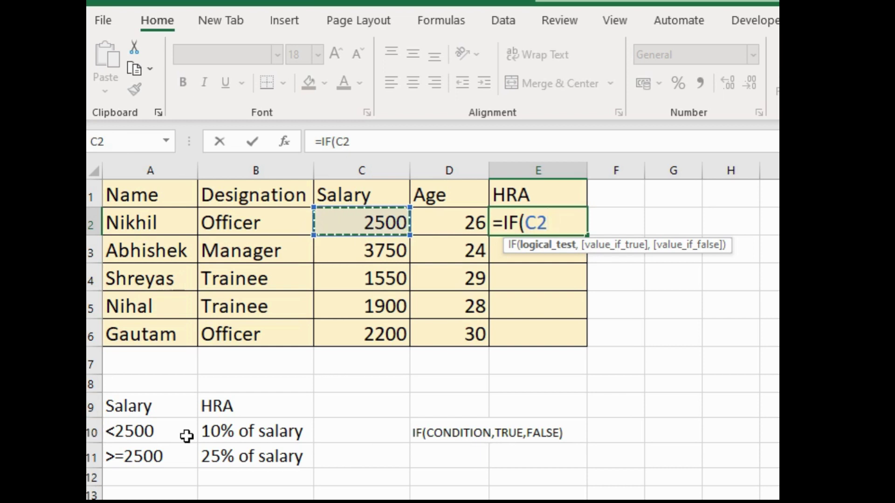
text(<2500)
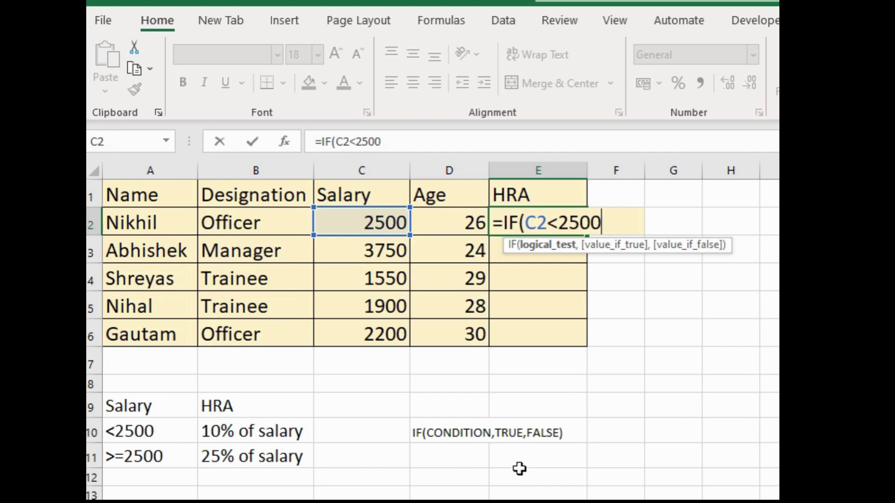
text(,)
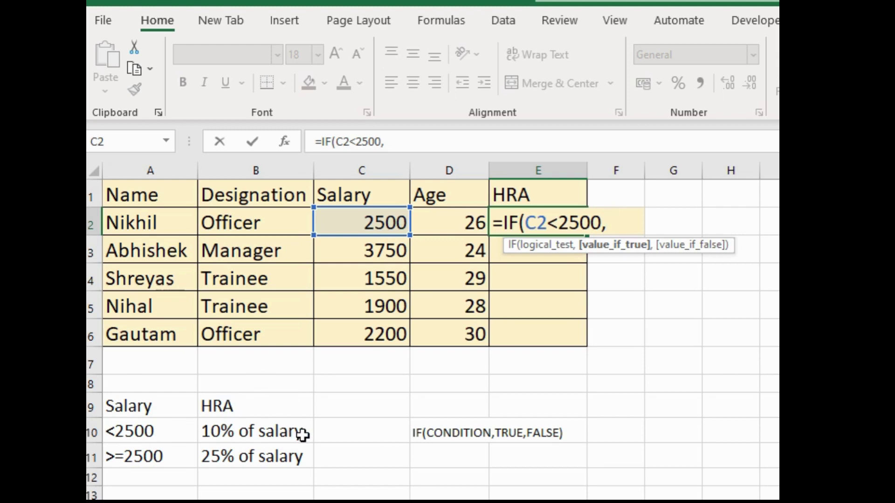
Add 10%*C2 as the value-if-true argument of the IF formula in E2.
text(10%)
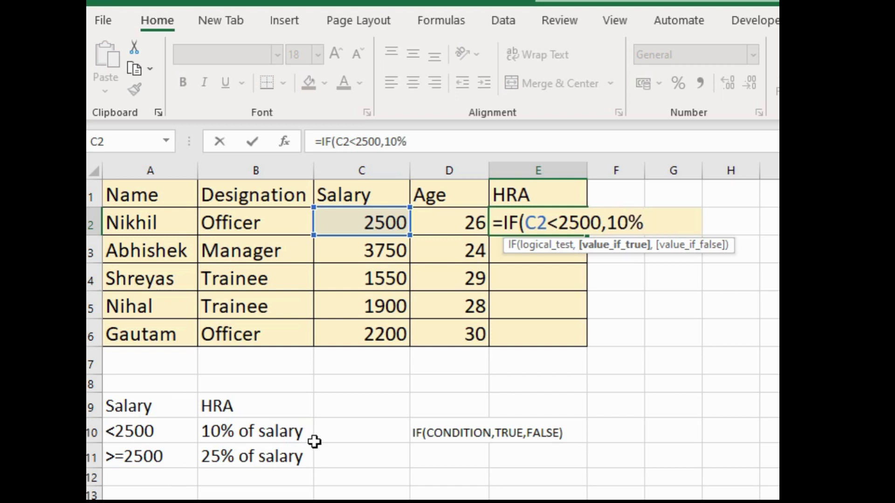
text(*)
click(372, 223)
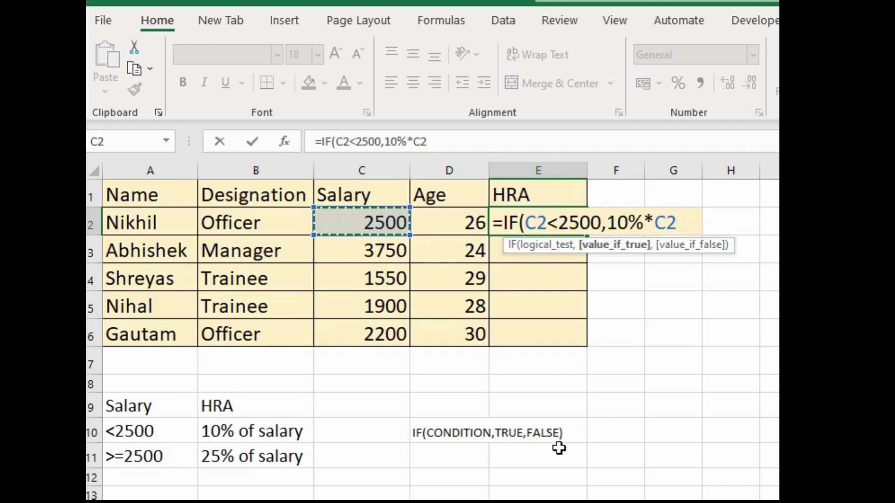
text(,)
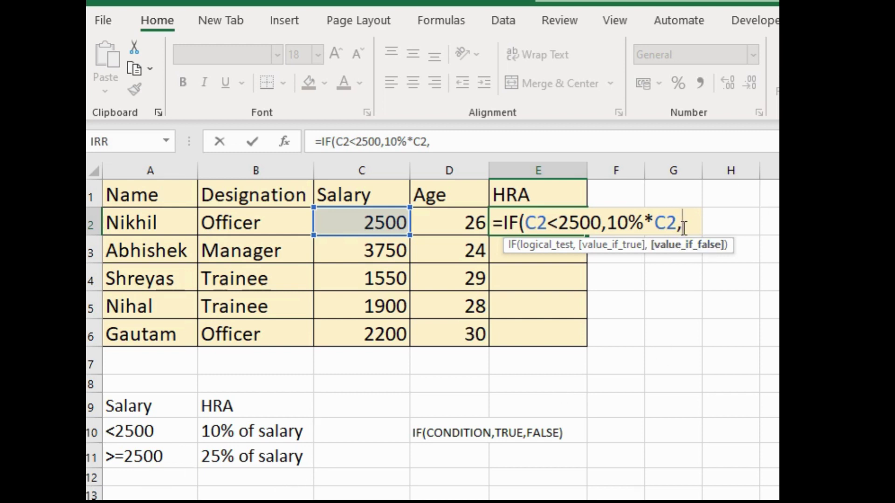
Add 25%*C2 as the value-if-false argument and complete the IF formula in E2.
text(25)
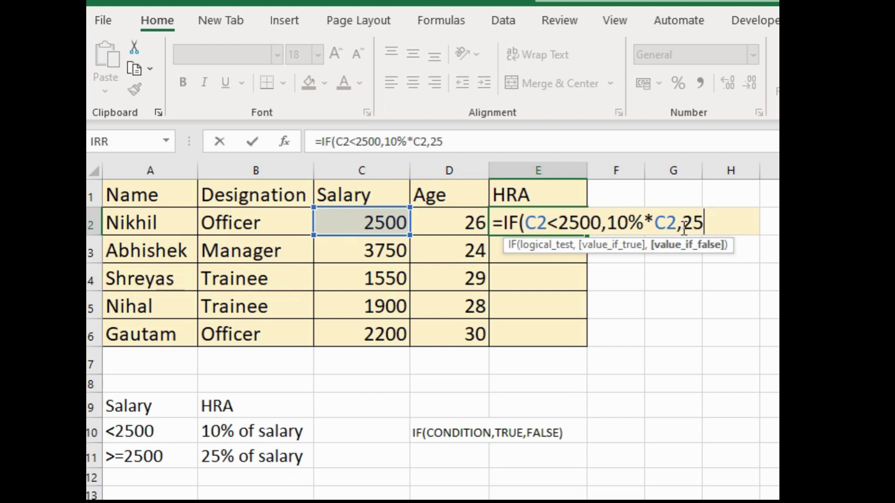
text(%*)
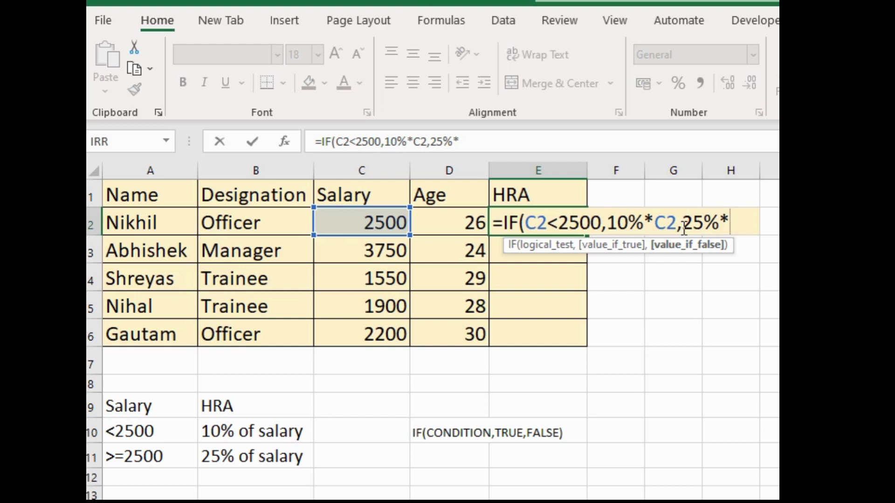
text(C2)
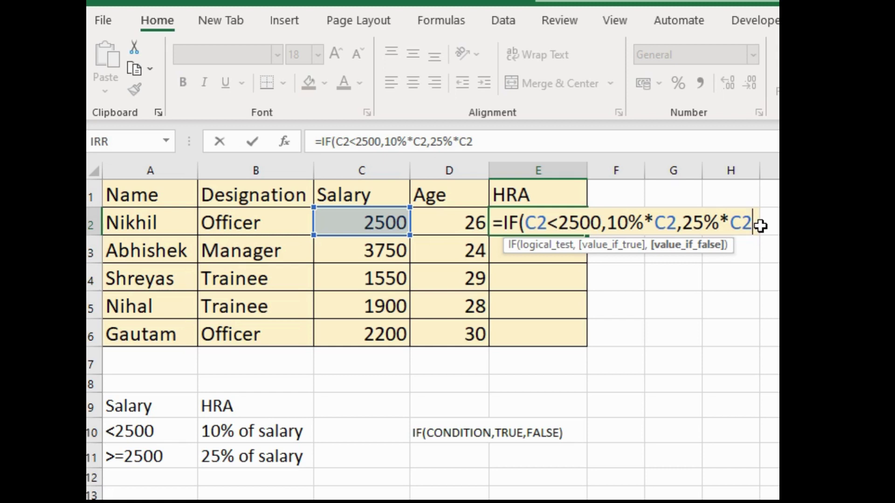
text())
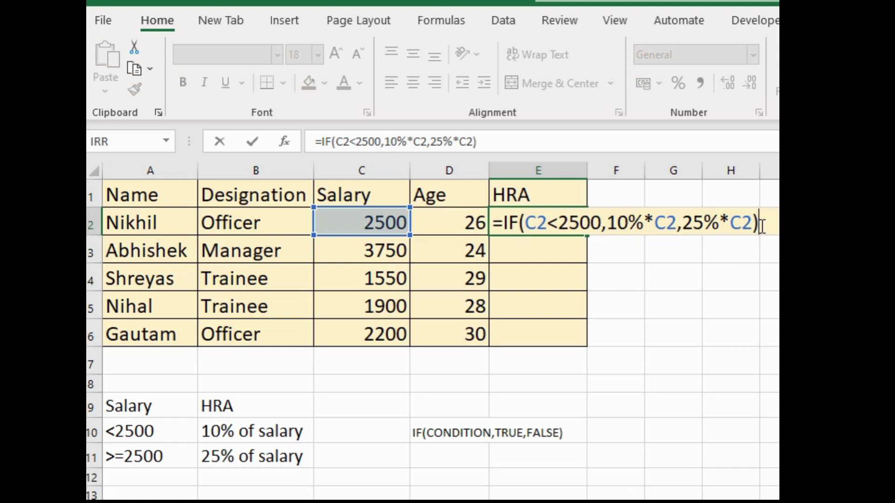
key(Return)
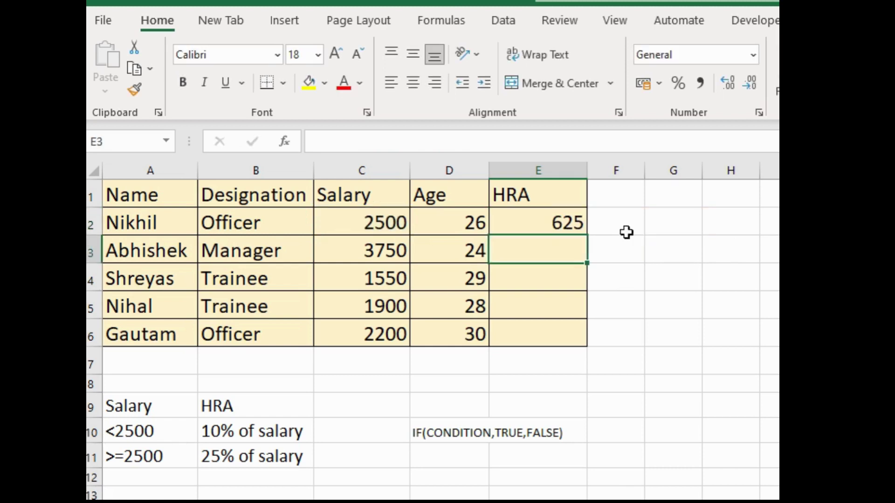
Fill the HRA formula from E2 down through E6 for the remaining employees.
click(556, 224)
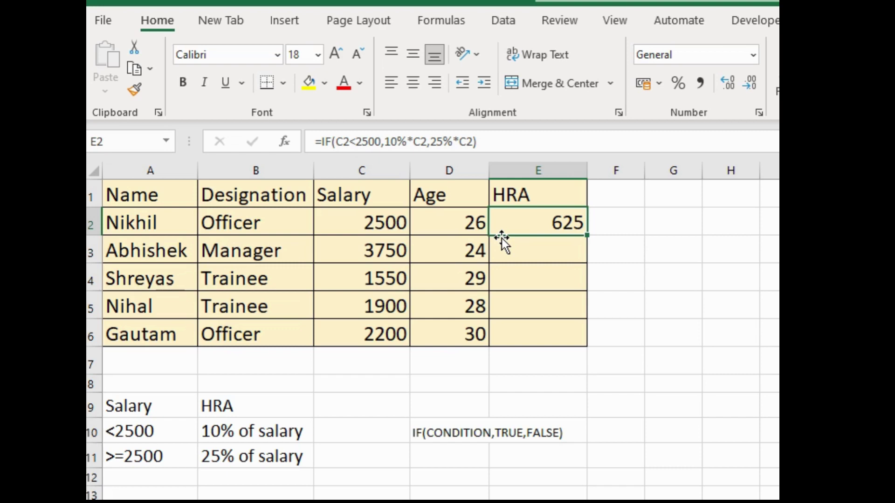
click(662, 295)
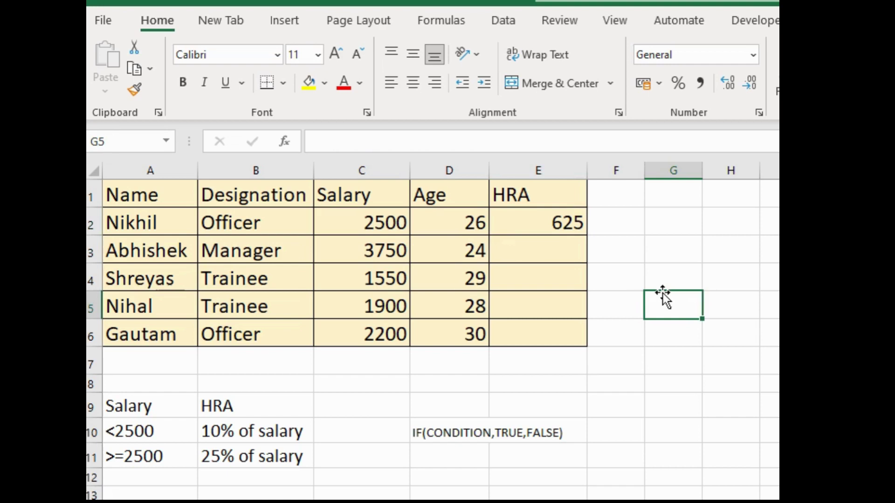
click(548, 225)
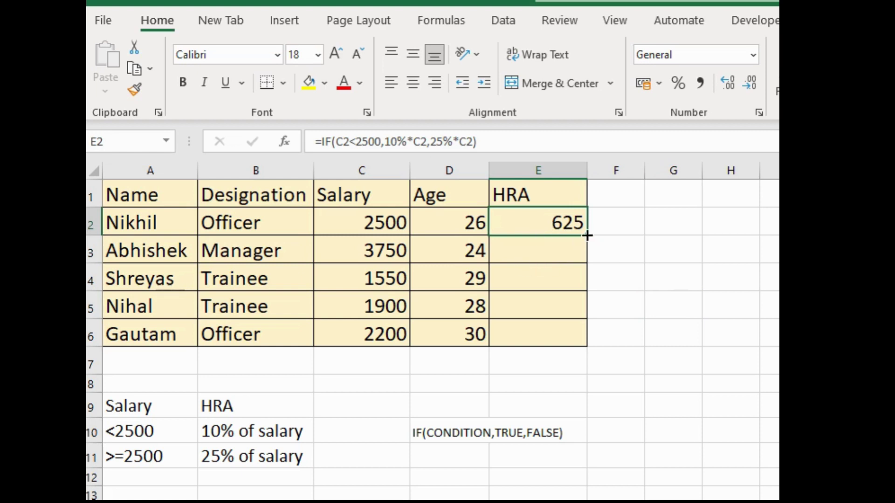
drag(586, 236, 573, 340)
click(558, 381)
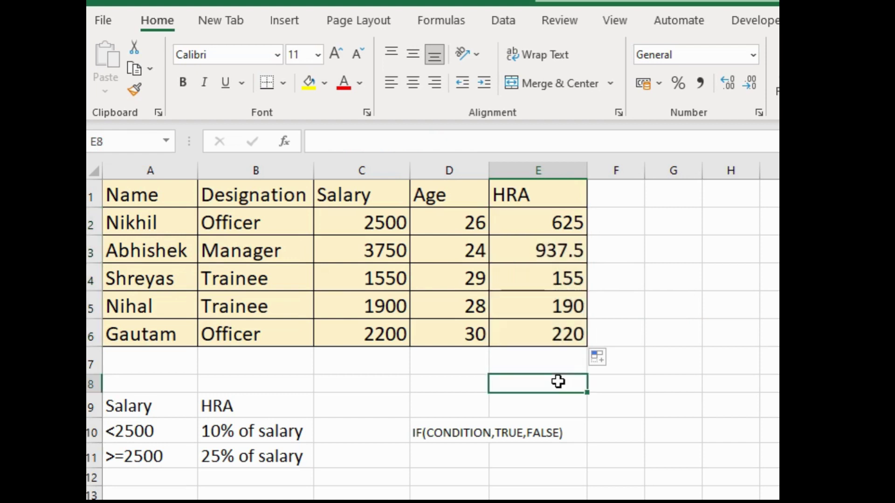
Examine the HRA formulas in E2 through E6 to check which salary cell each one references.
click(525, 218)
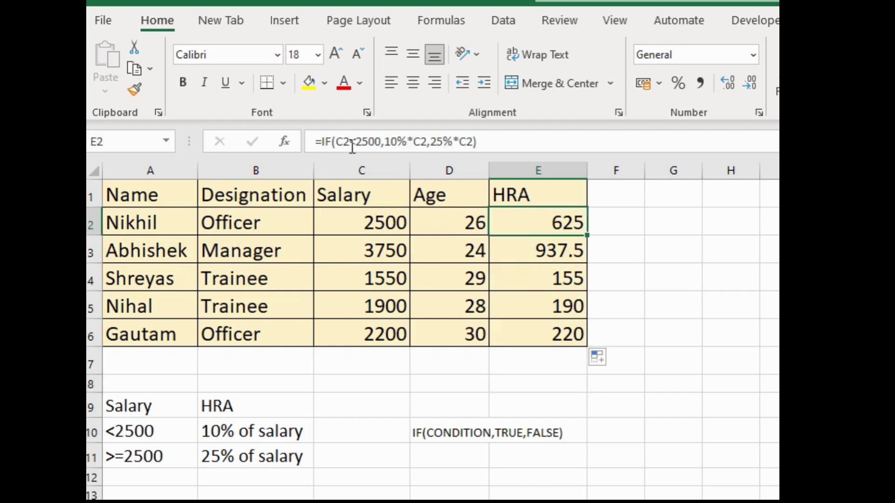
click(515, 252)
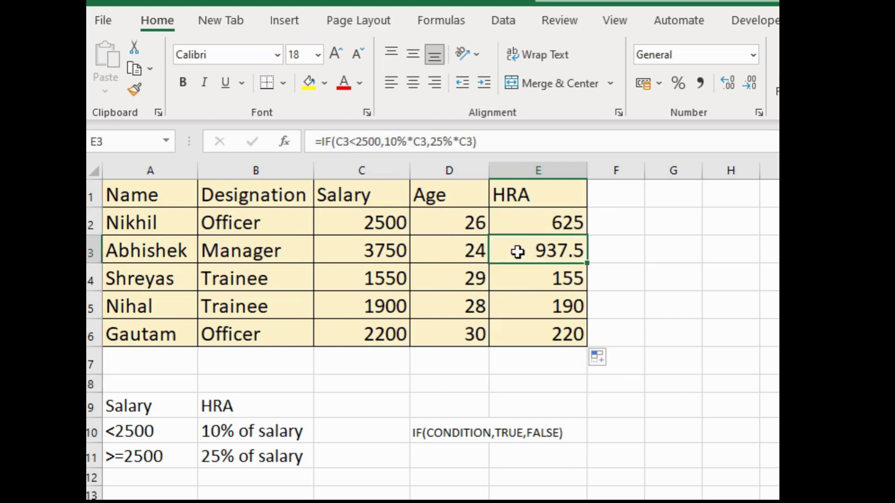
click(512, 279)
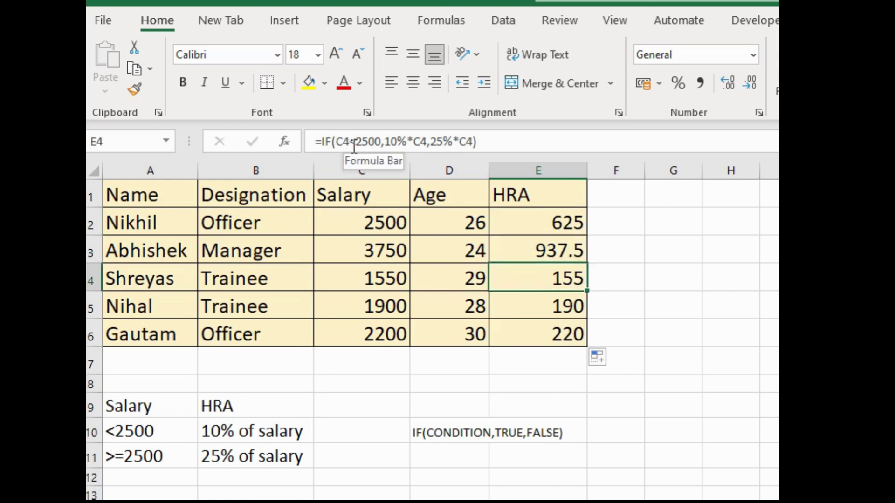
click(525, 310)
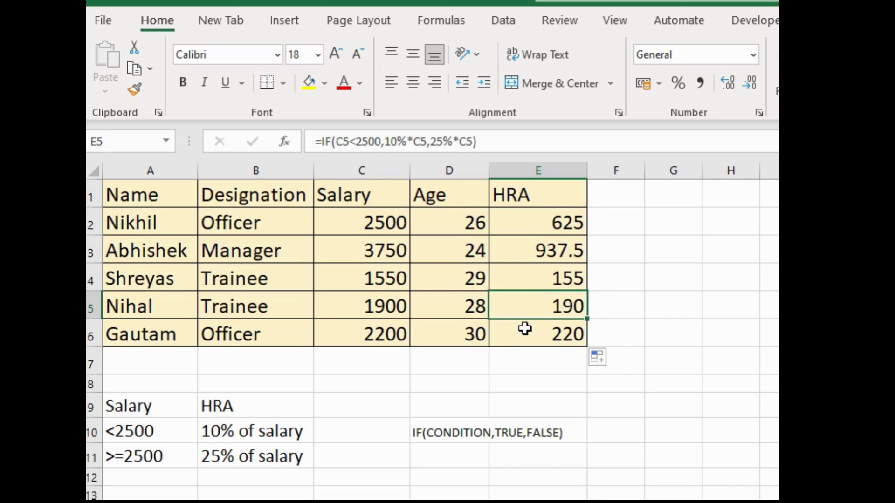
click(524, 328)
click(523, 307)
click(524, 279)
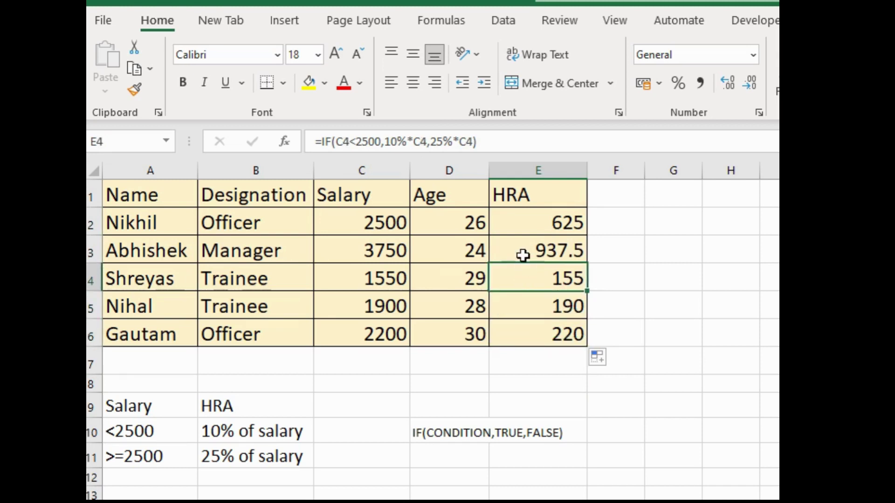
click(523, 254)
click(525, 230)
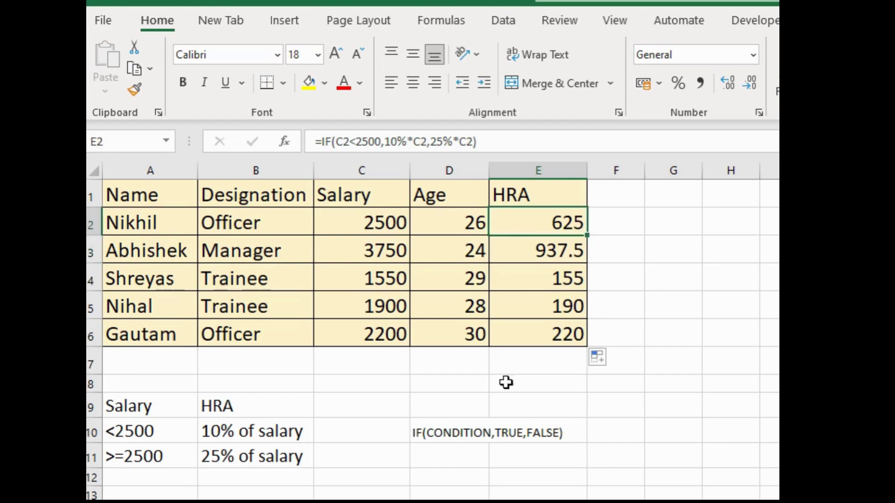